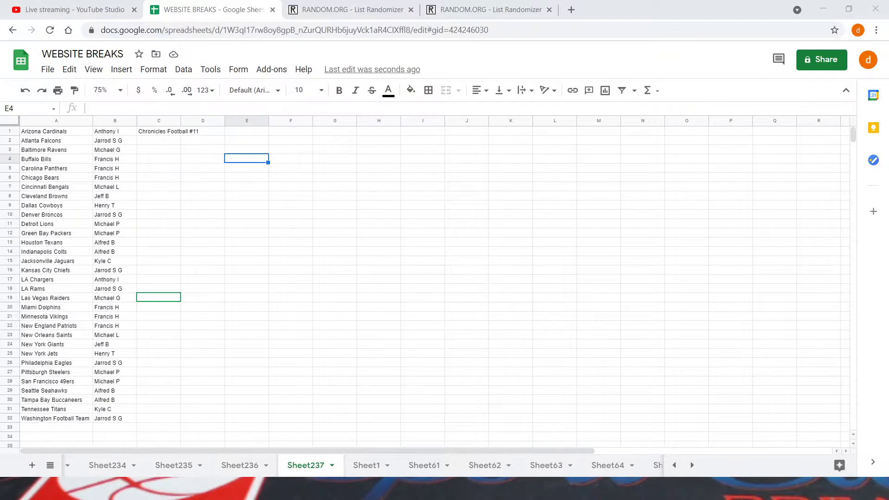
- Copy the participant names in B1:B32 and paste them into the first RANDOM.ORG List Randomizer form
drag(115, 132, 117, 272)
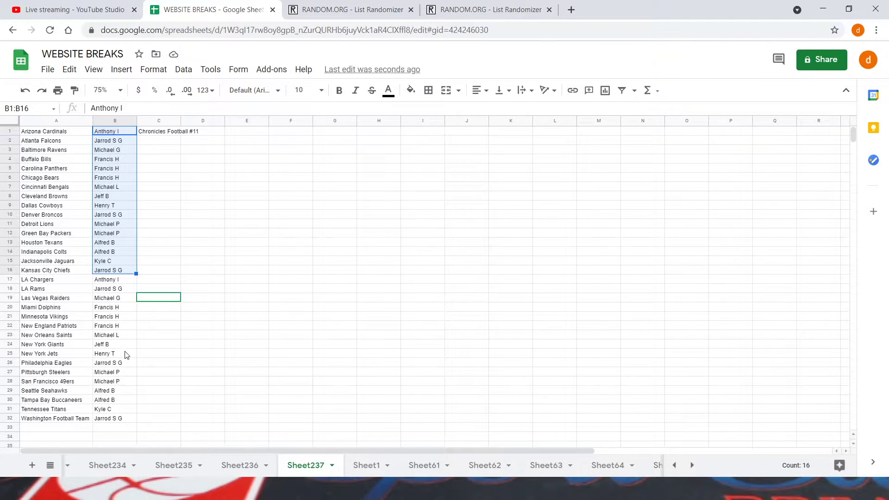
click(163, 384)
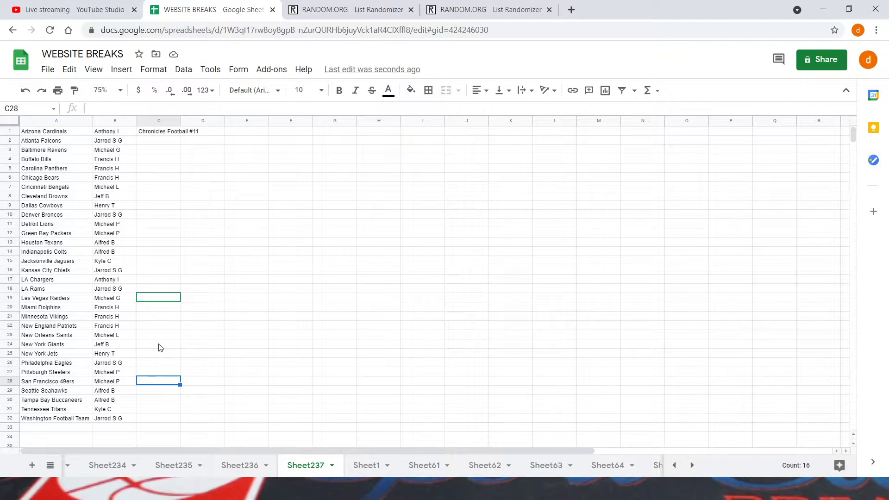
drag(115, 132, 113, 420)
right_click(114, 419)
click(144, 105)
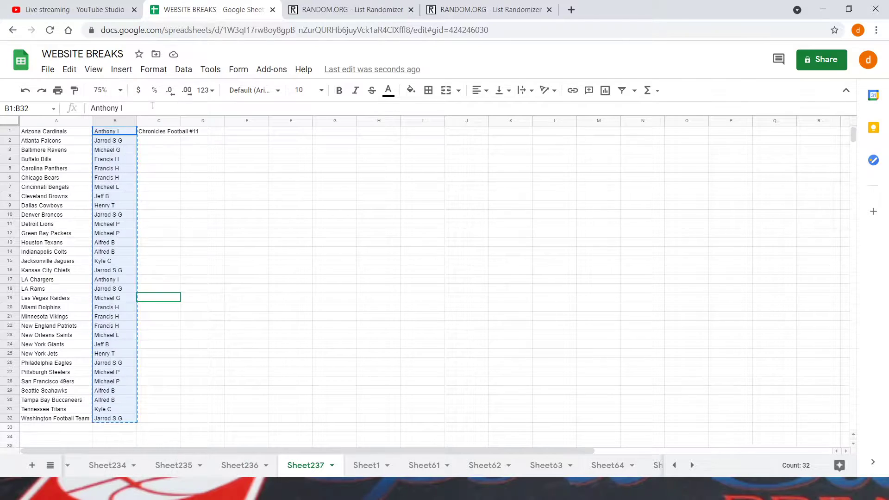
click(363, 9)
click(250, 250)
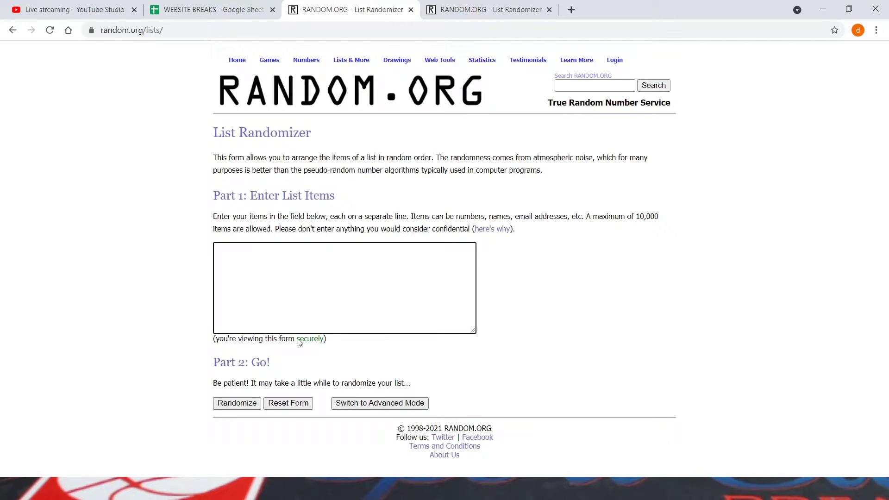
key(ctrl+v)
scroll(270, 305, up, 5)
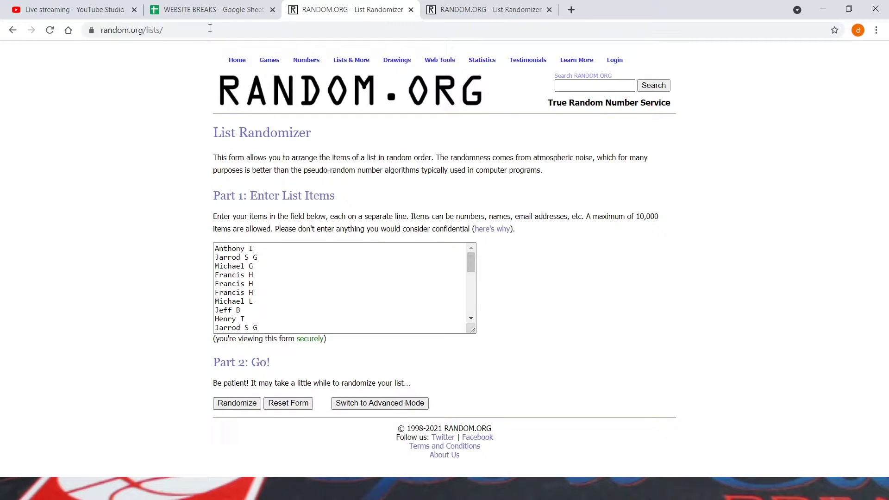
- Copy the team names in A1:A32 of the sheet and paste them into the second List Randomizer form
click(208, 9)
click(202, 204)
drag(54, 134, 56, 418)
right_click(56, 418)
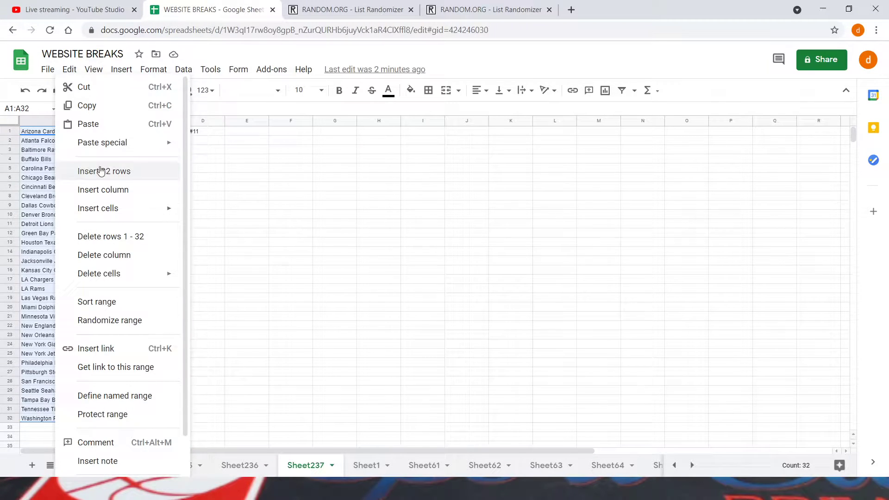
click(119, 103)
click(508, 4)
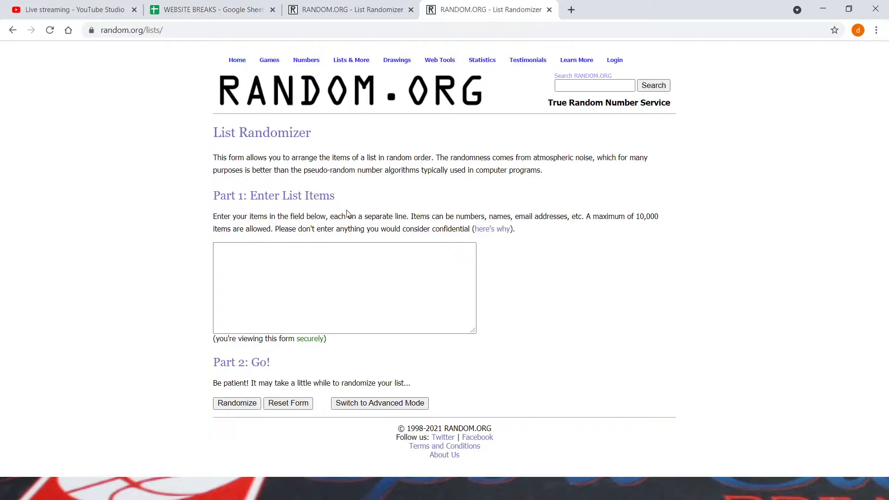
click(253, 263)
key(ctrl+v)
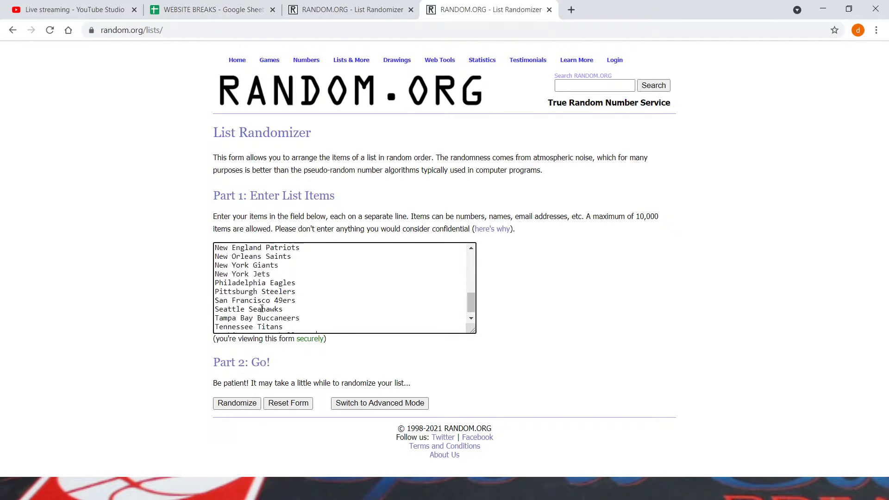
scroll(296, 287, up, 5)
- Randomize the list of participant names six times in the first List Randomizer
click(351, 4)
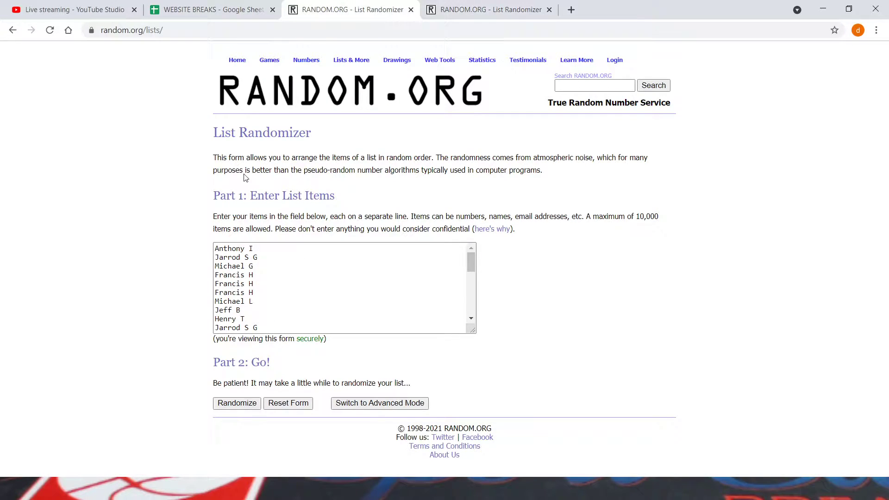
click(211, 9)
click(330, 6)
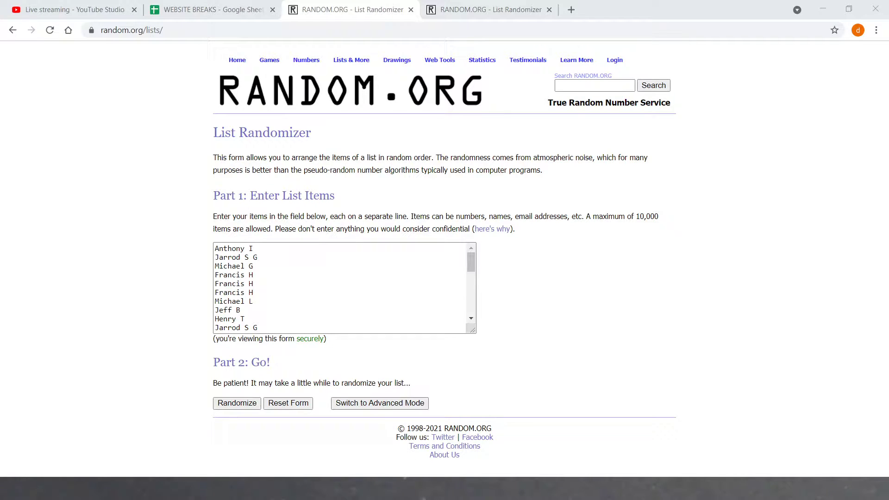
click(480, 421)
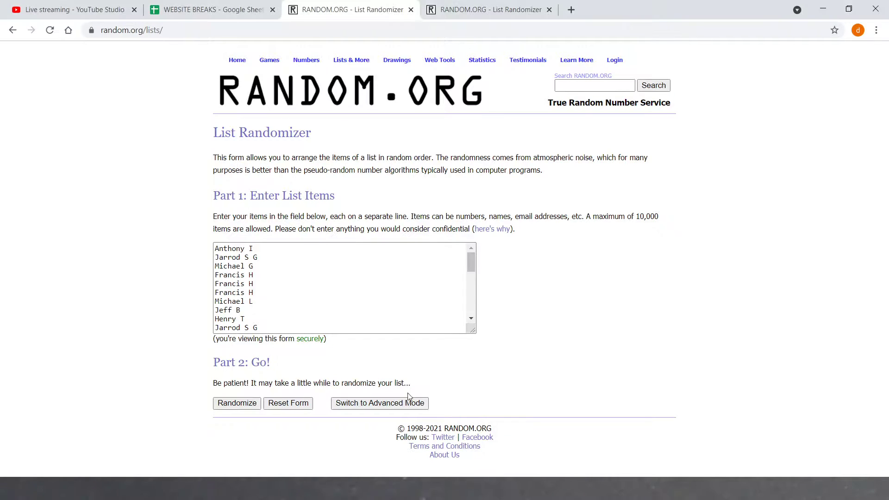
click(238, 403)
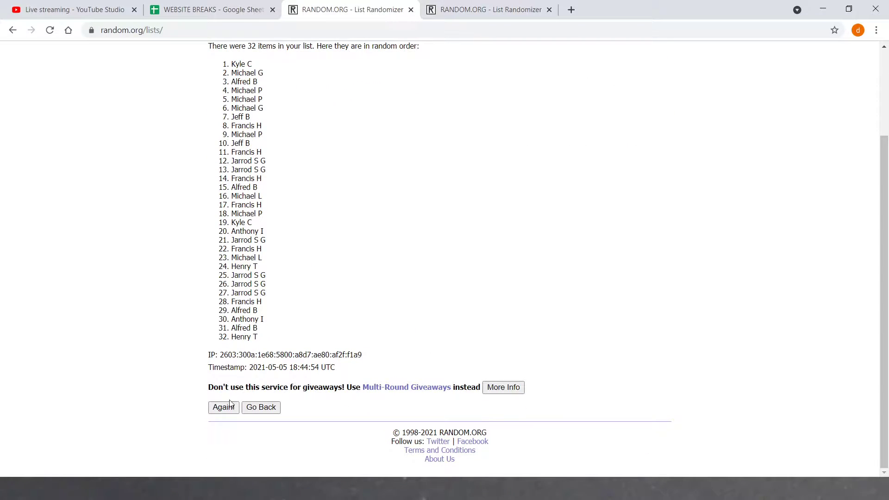
click(228, 407)
click(225, 408)
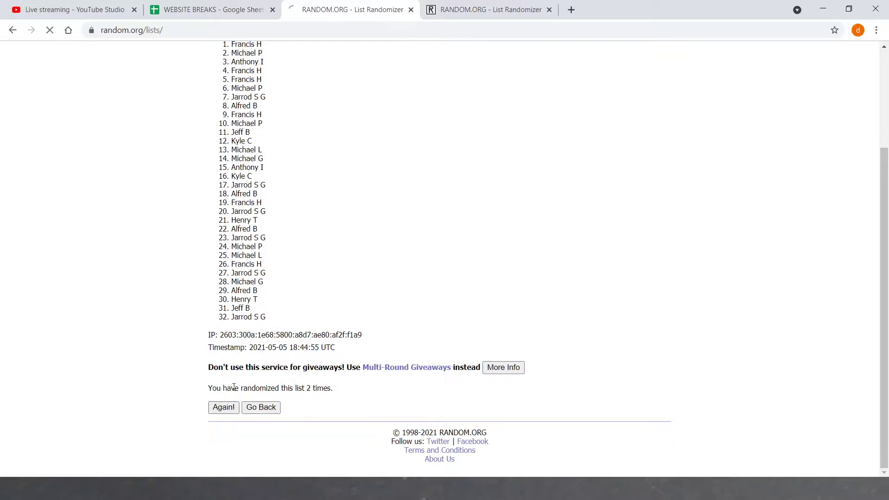
scroll(234, 384, down, 2)
click(227, 404)
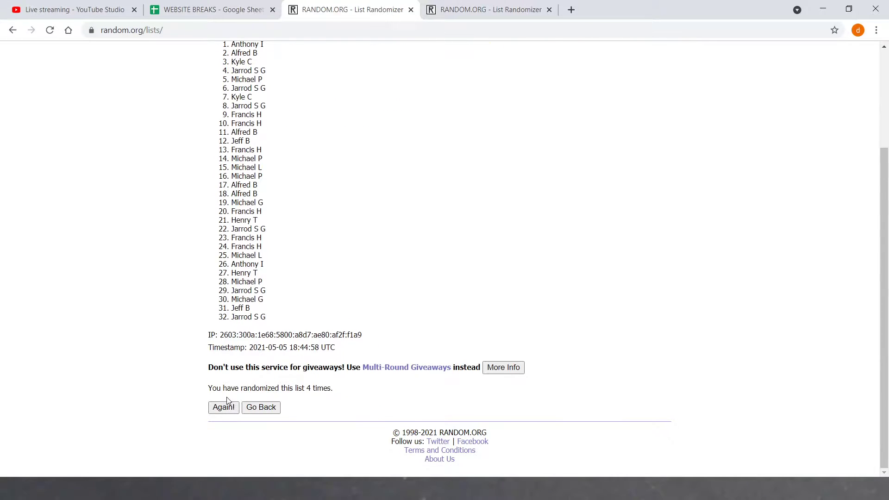
click(227, 406)
scroll(226, 410, down, 3)
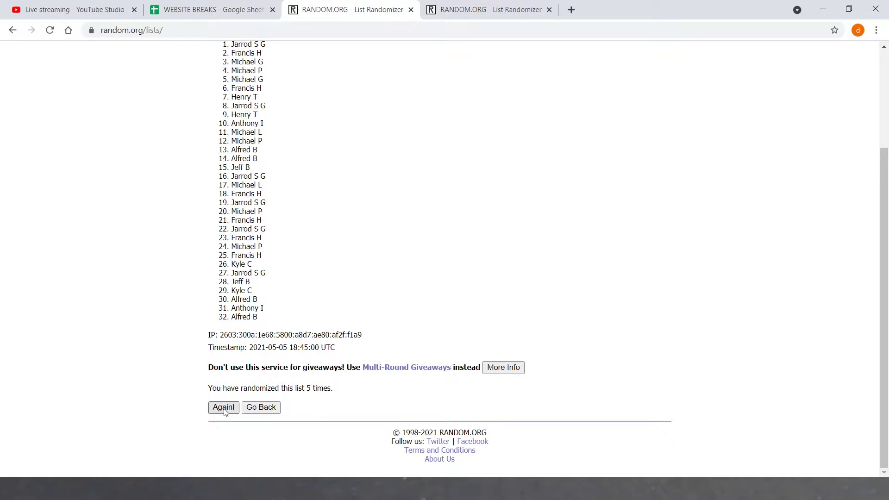
click(225, 408)
- Copy all 32 randomized participant names from the results and highlight the number of randomizations below them
drag(230, 173, 260, 449)
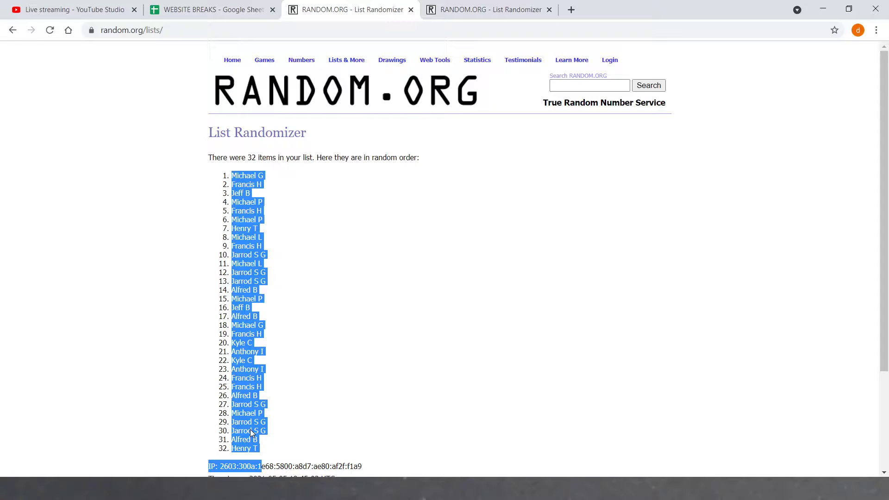
click(245, 175)
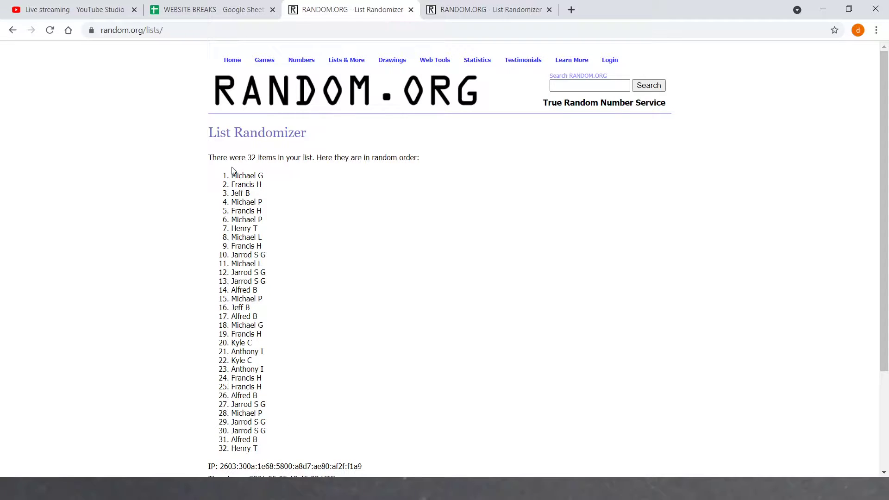
drag(233, 171, 292, 448)
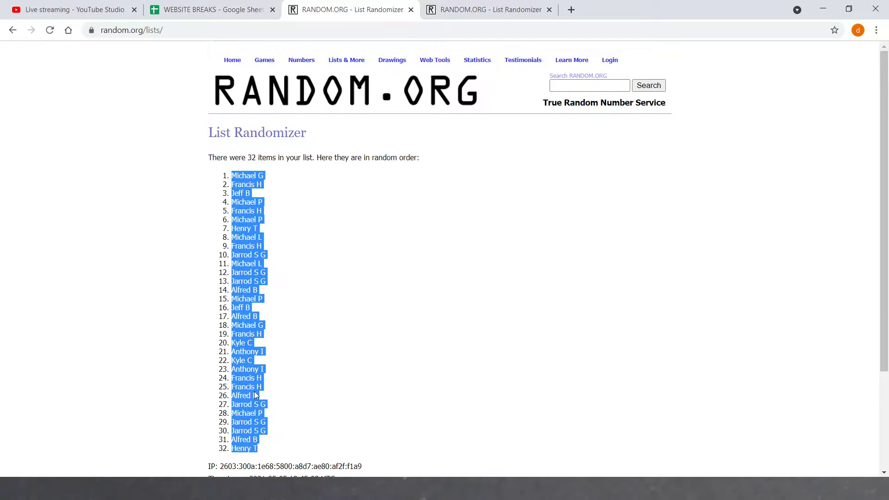
scroll(317, 390, down, 3)
click(347, 384)
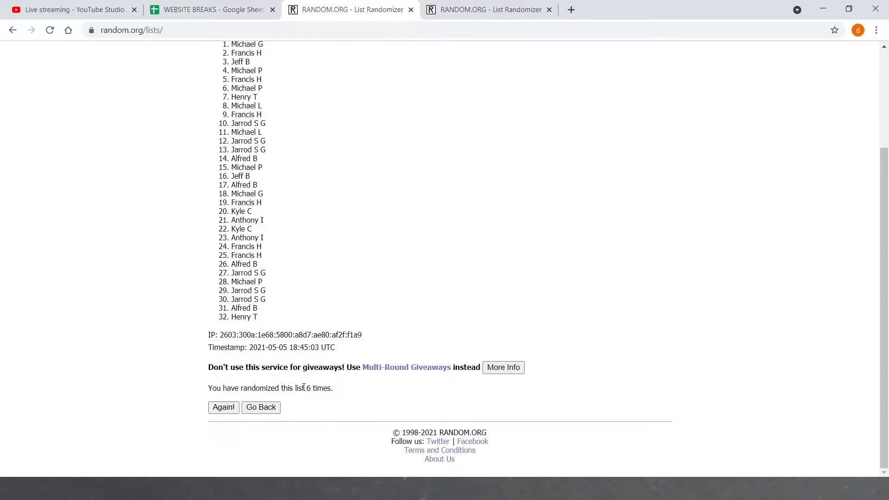
drag(302, 388, 335, 388)
click(382, 333)
- Paste the randomized participant names over B1:B32 in the WEBSITE BREAKS sheet
click(218, 9)
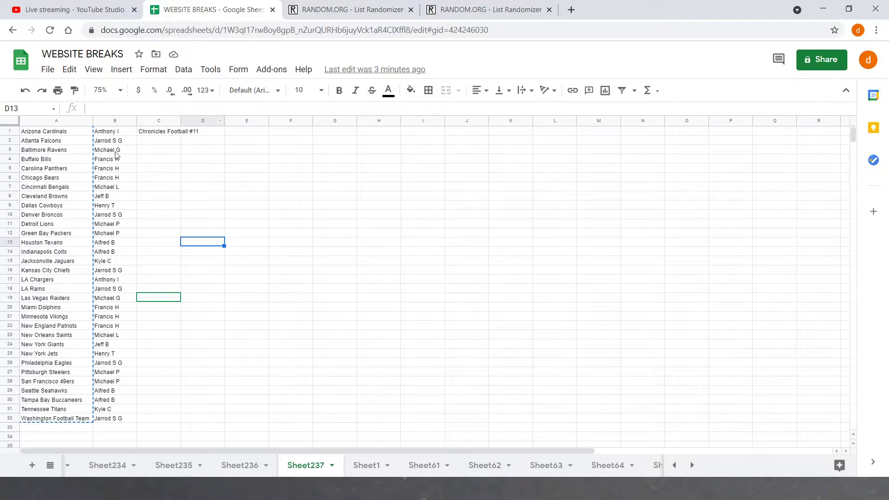
drag(118, 144, 115, 418)
click(157, 214)
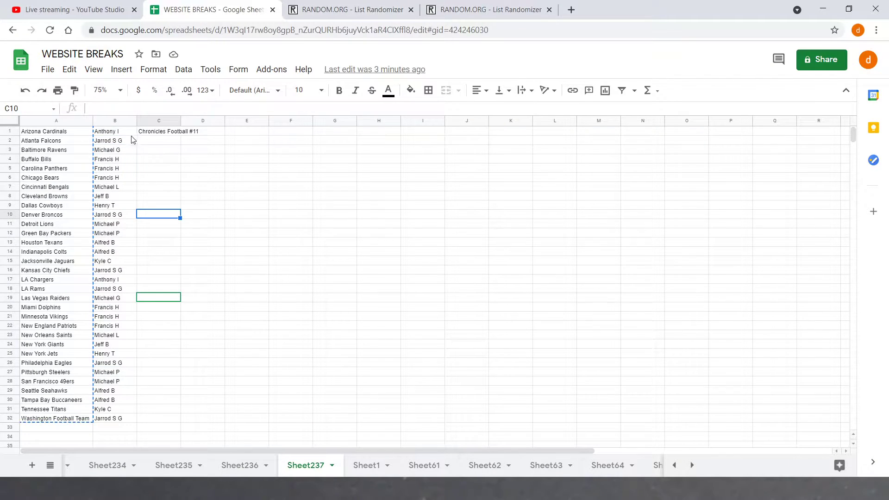
drag(116, 131, 118, 196)
drag(125, 229, 113, 414)
right_click(112, 414)
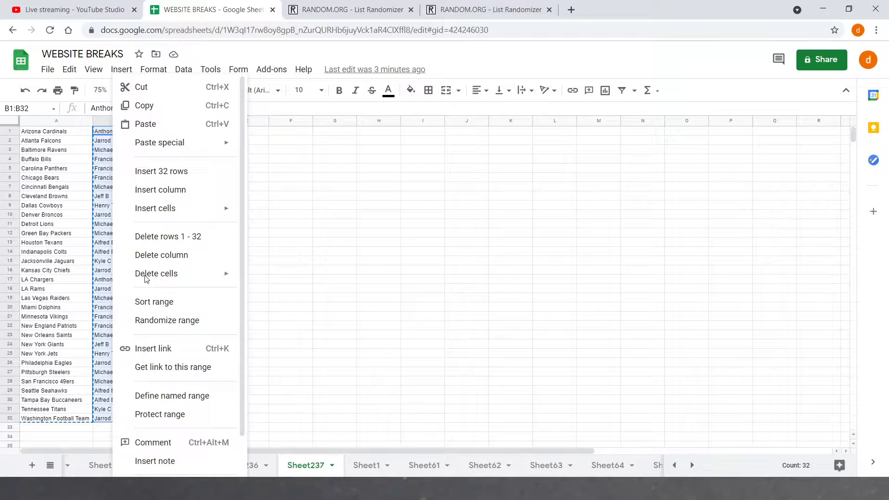
click(169, 124)
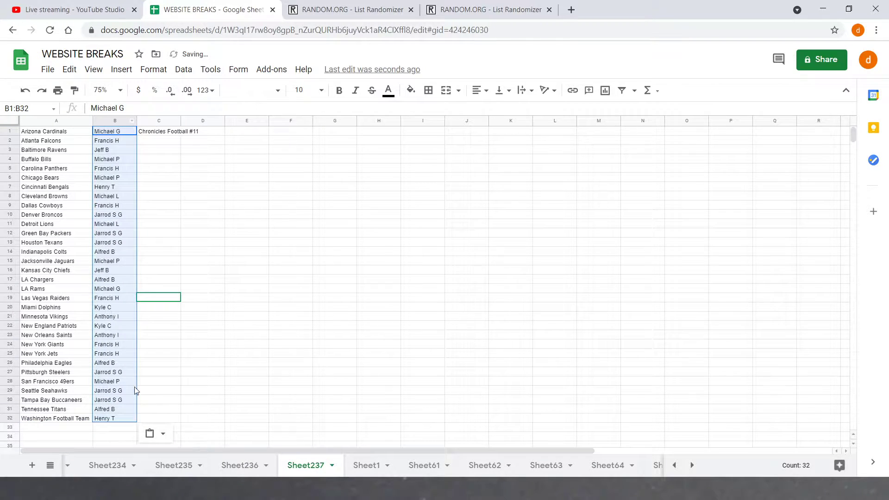
click(178, 294)
- Randomize the list of football teams six times in the second List Randomizer
click(487, 9)
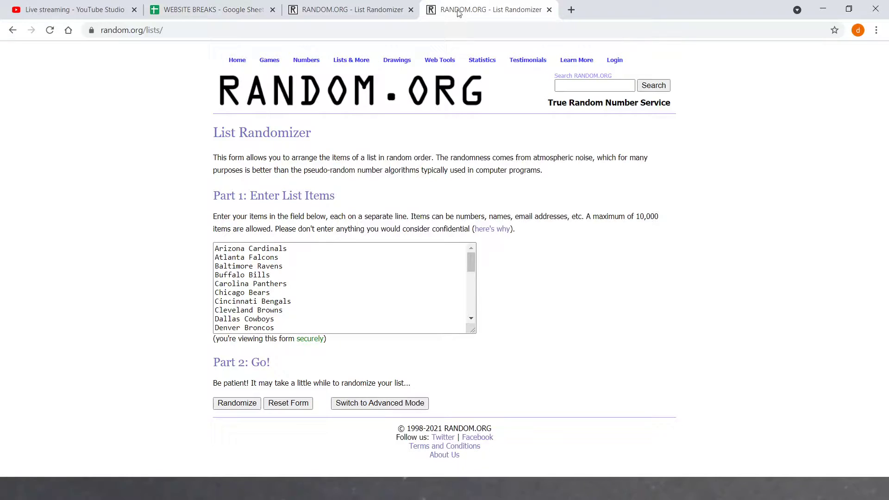
scroll(296, 278, down, 5)
scroll(352, 290, up, 5)
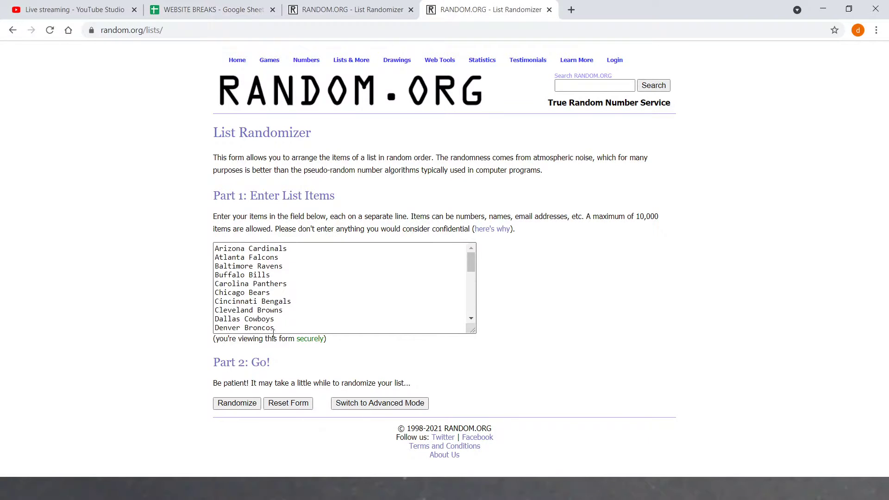
click(231, 406)
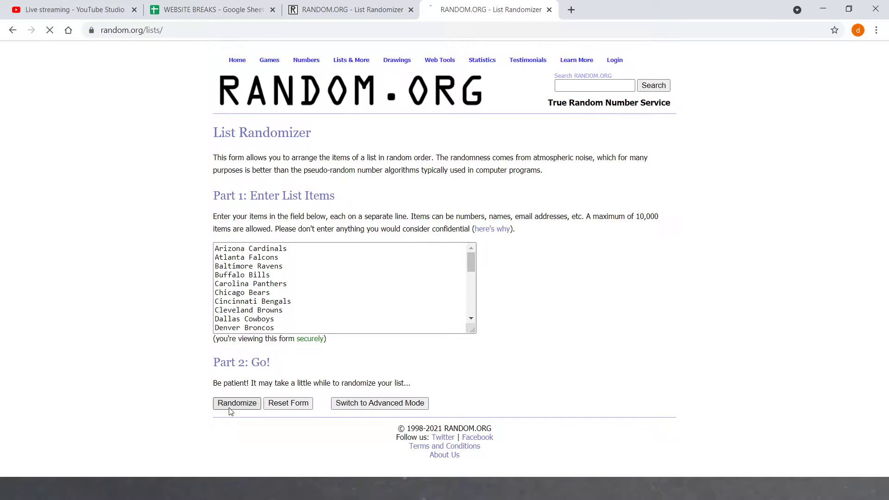
scroll(230, 412, down, 3)
click(224, 412)
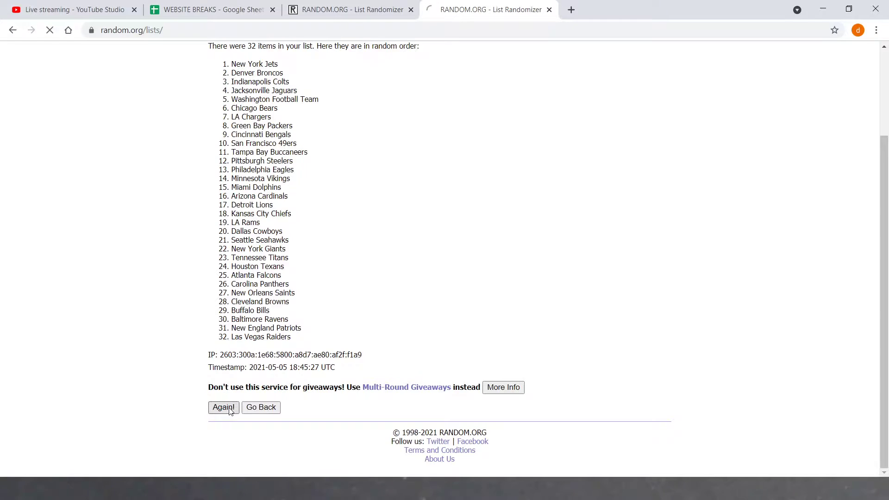
click(223, 412)
scroll(230, 412, down, 3)
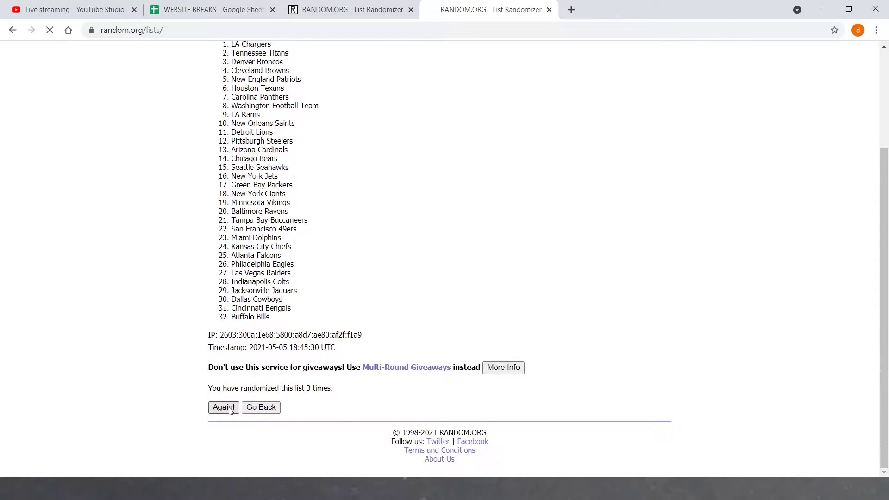
scroll(226, 406, down, 3)
click(225, 407)
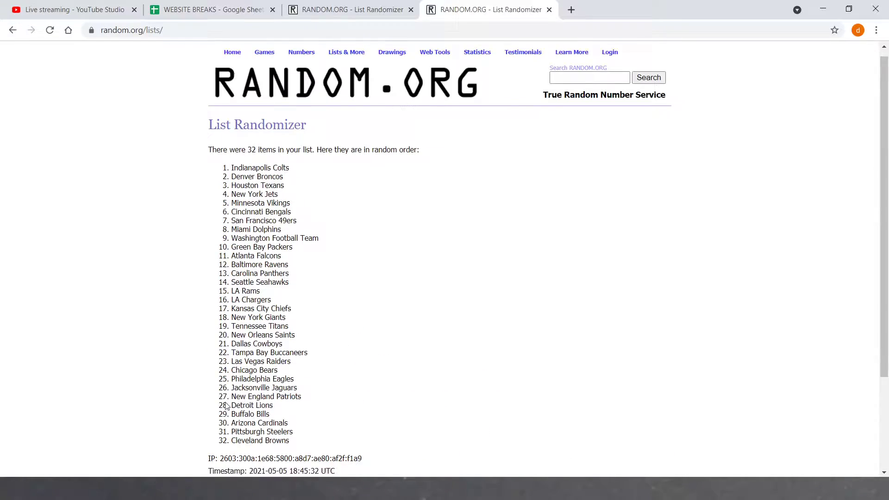
scroll(224, 408, down, 3)
click(224, 408)
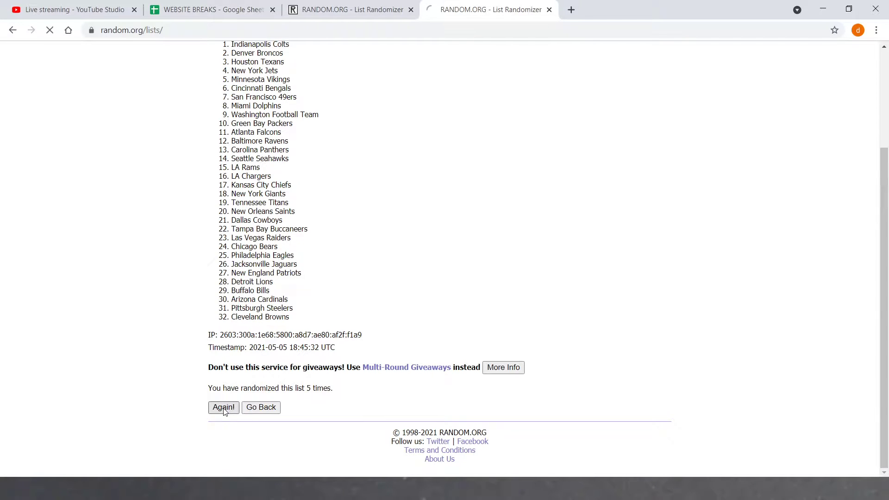
- Copy all 32 randomized team names from the results and highlight the number of randomizations below them
drag(229, 181, 289, 453)
key(ctrl+c)
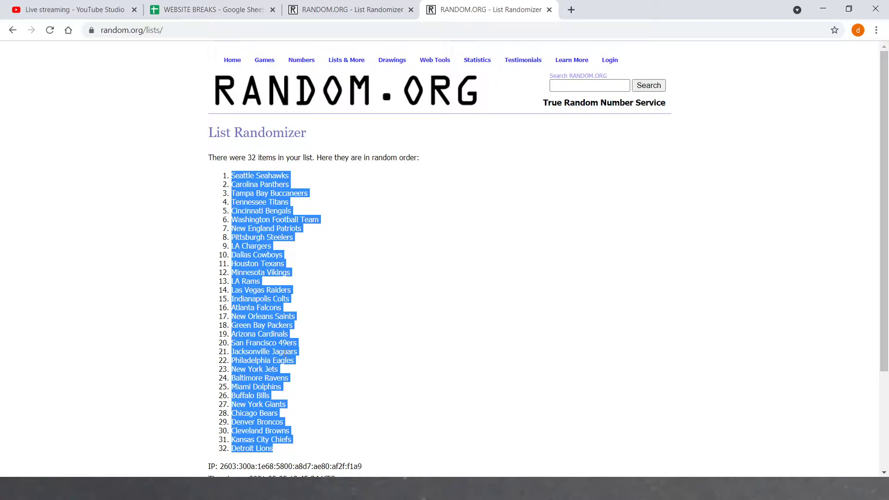
click(356, 353)
scroll(355, 352, down, 3)
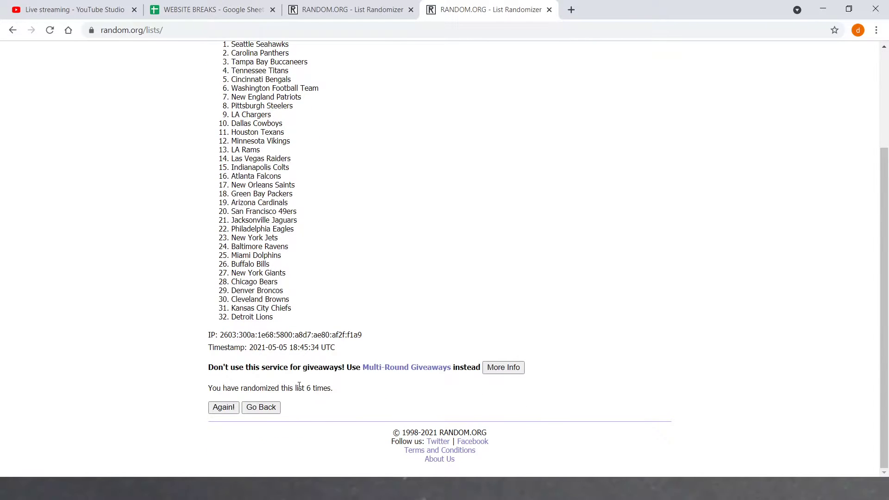
drag(300, 387, 361, 387)
- Paste the randomized team names over A1:A32 in the WEBSITE BREAKS sheet
click(204, 9)
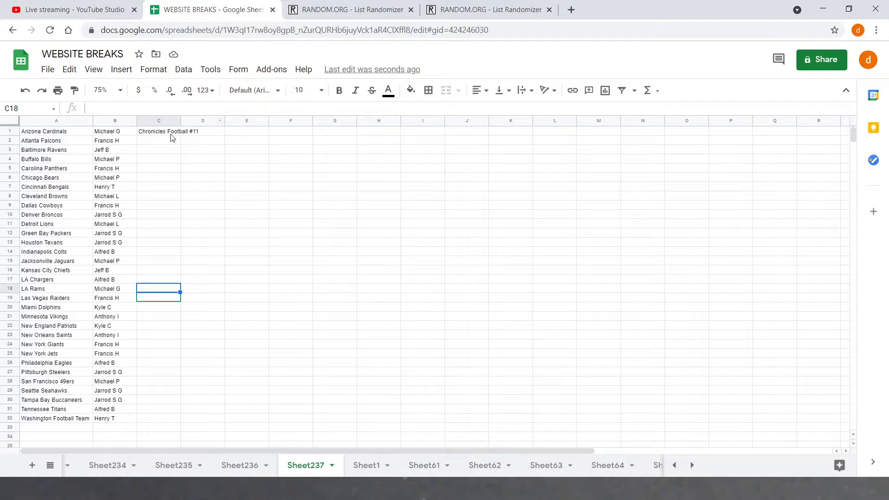
drag(64, 135, 70, 424)
right_click(70, 423)
click(92, 125)
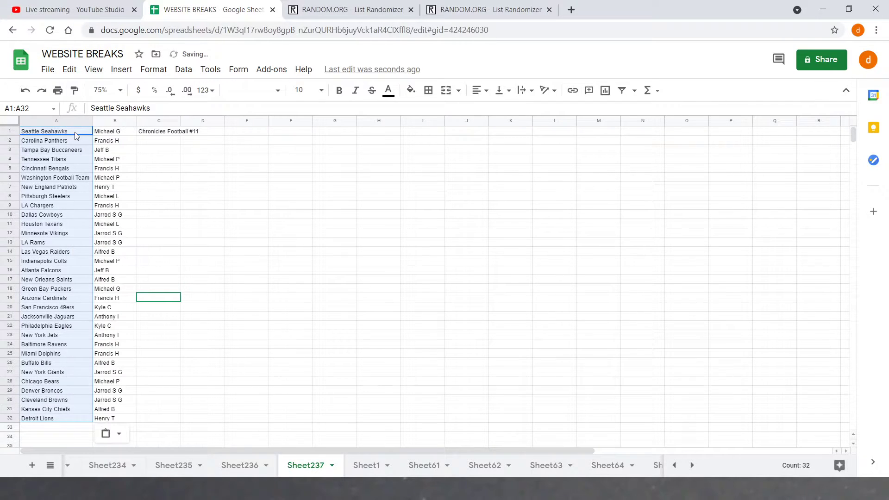
- Sort the sheet by the participant names in column B from Z to A
click(118, 120)
right_click(118, 120)
click(165, 357)
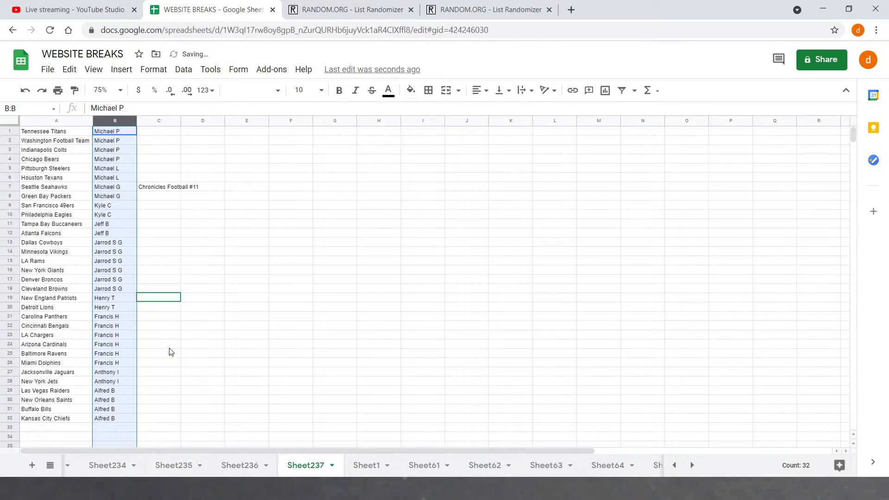
- Sort the sheet by the participant names in column B from A to Z
right_click(123, 121)
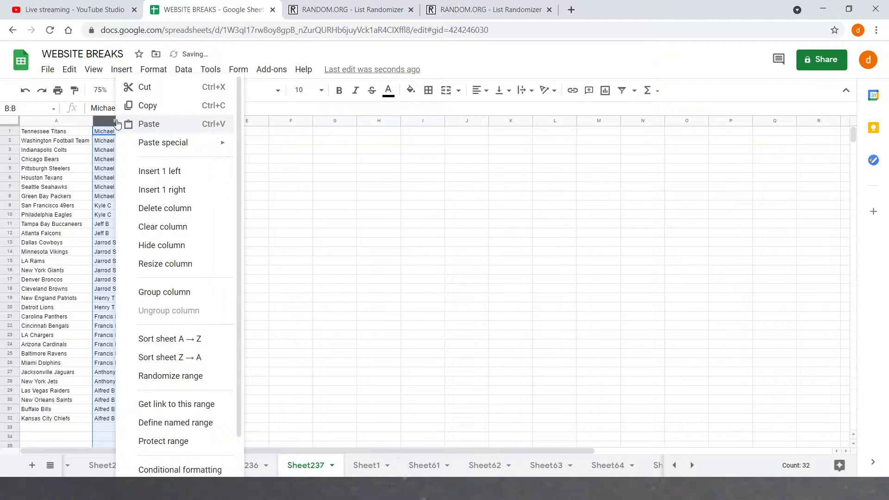
click(173, 335)
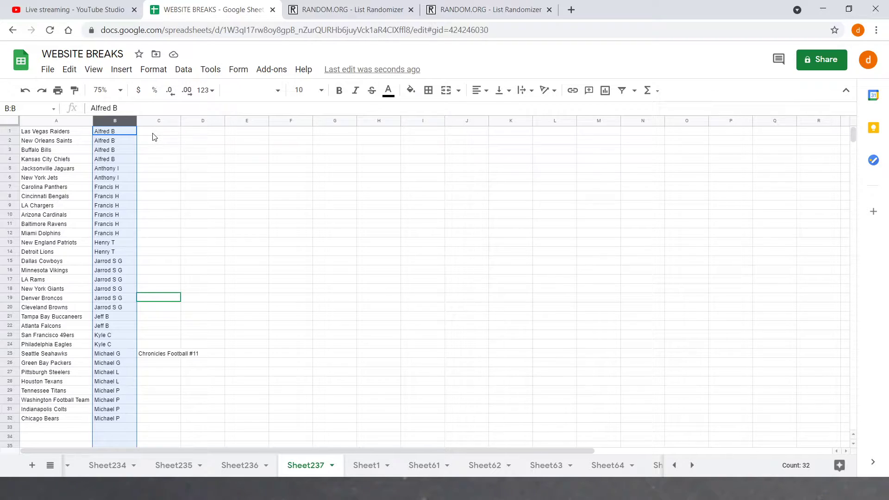
click(154, 134)
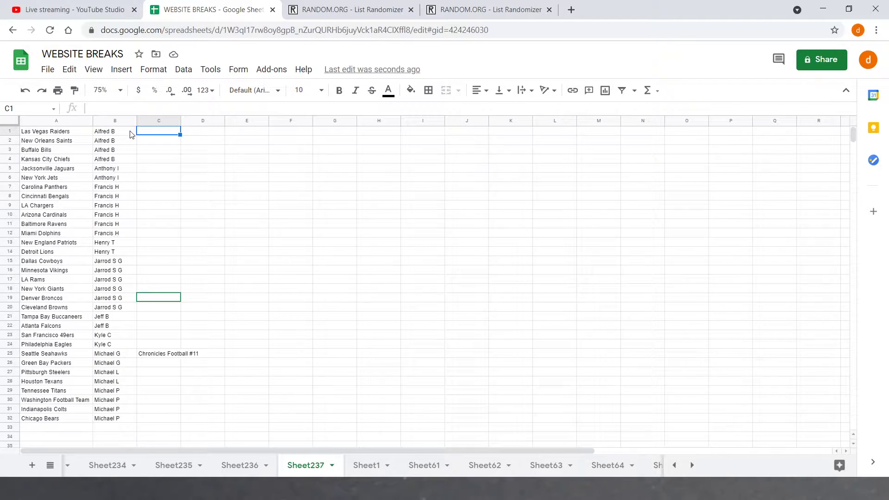